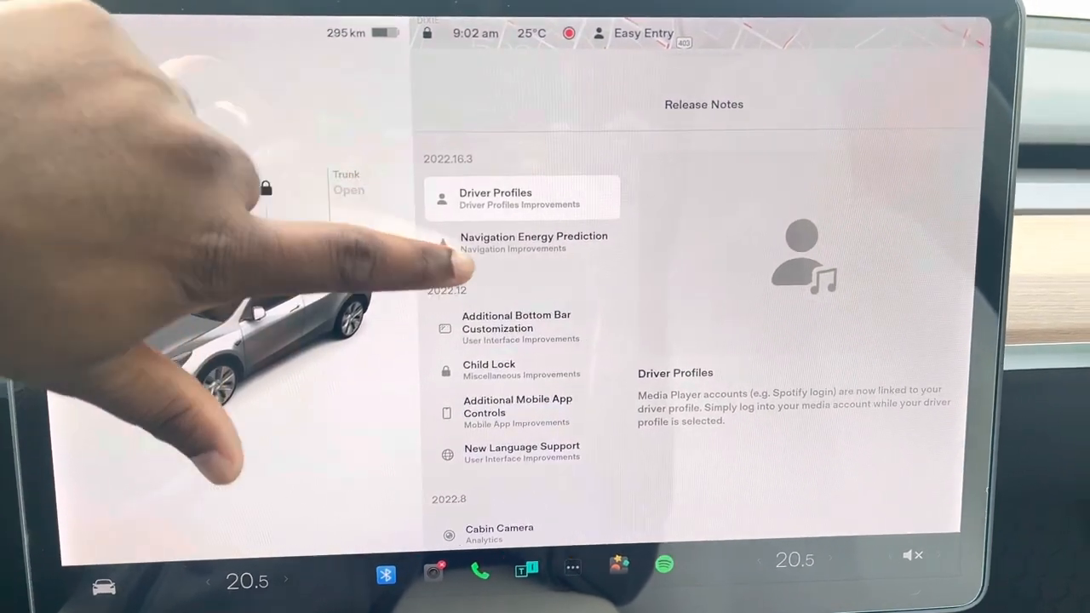
Alternate between the Driver Profiles and Navigation Energy Prediction notes, ending on Navigation Energy Prediction
click(511, 245)
click(494, 201)
click(511, 244)
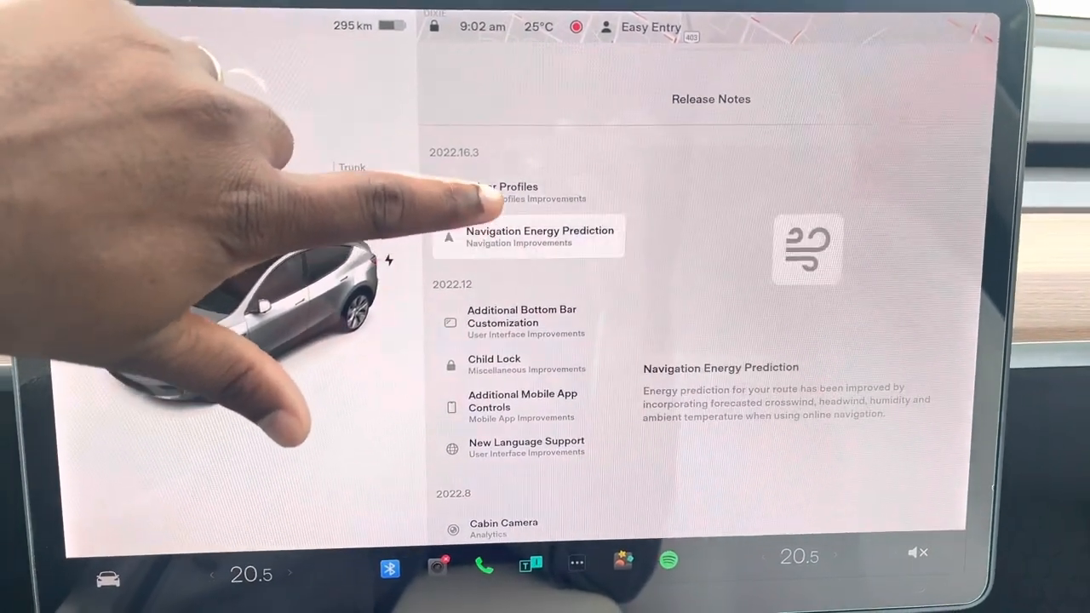
click(494, 201)
click(511, 235)
click(503, 191)
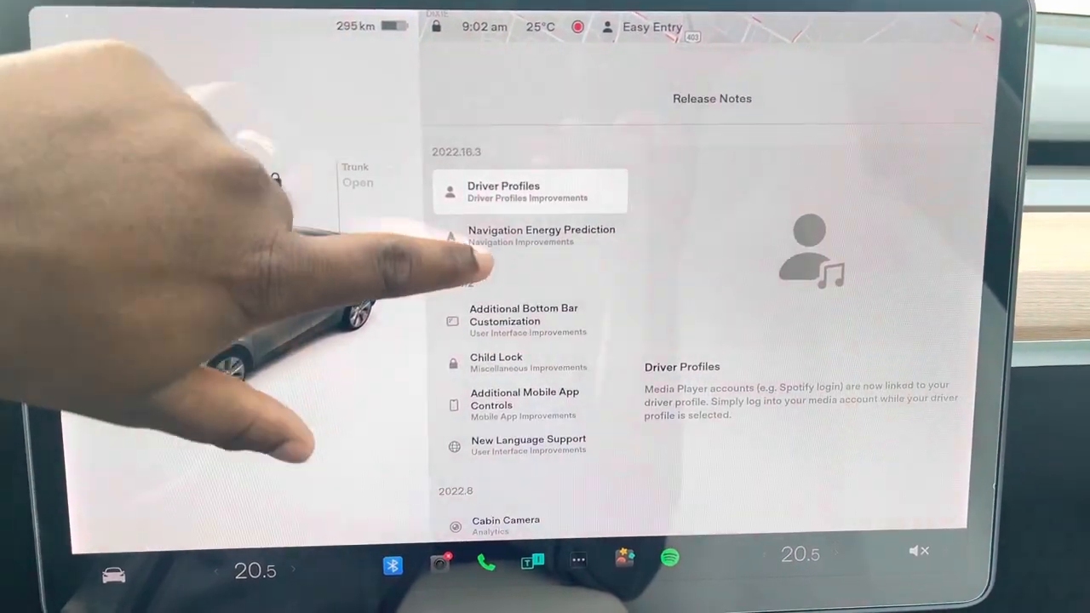
click(511, 232)
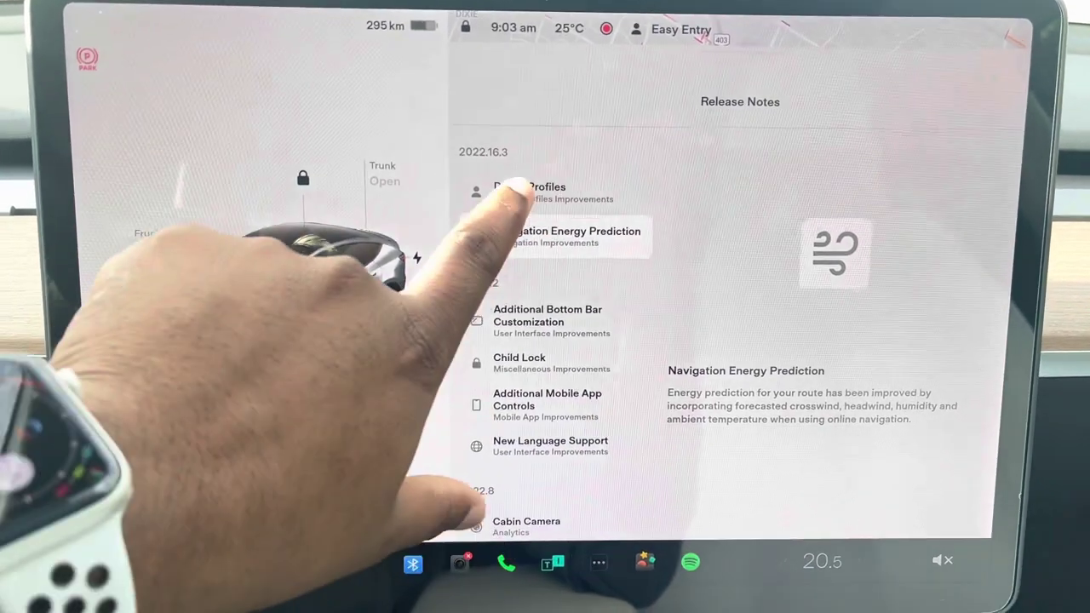
click(528, 208)
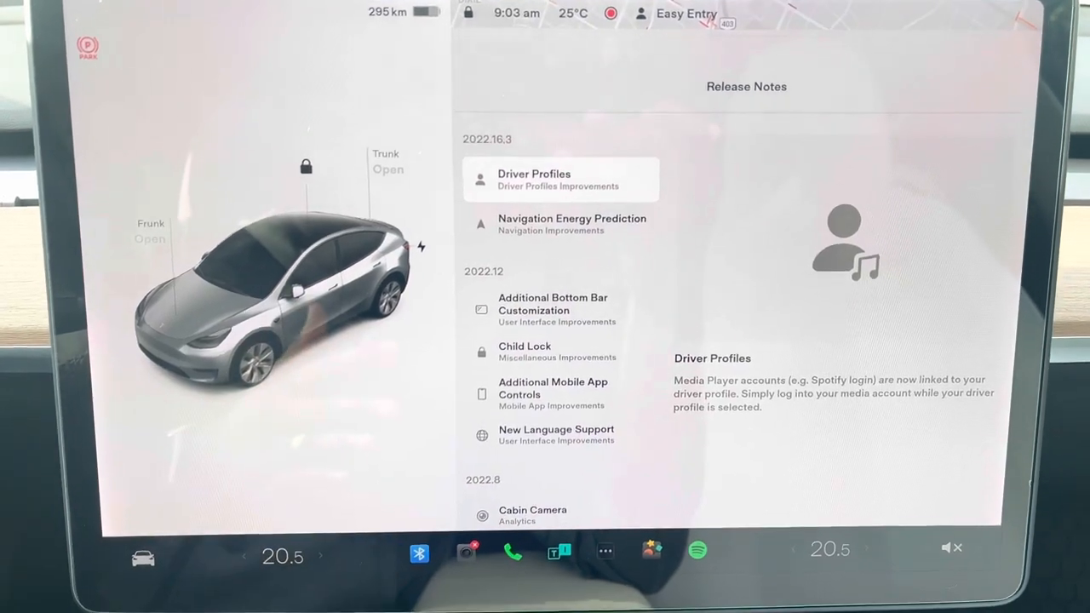
click(576, 215)
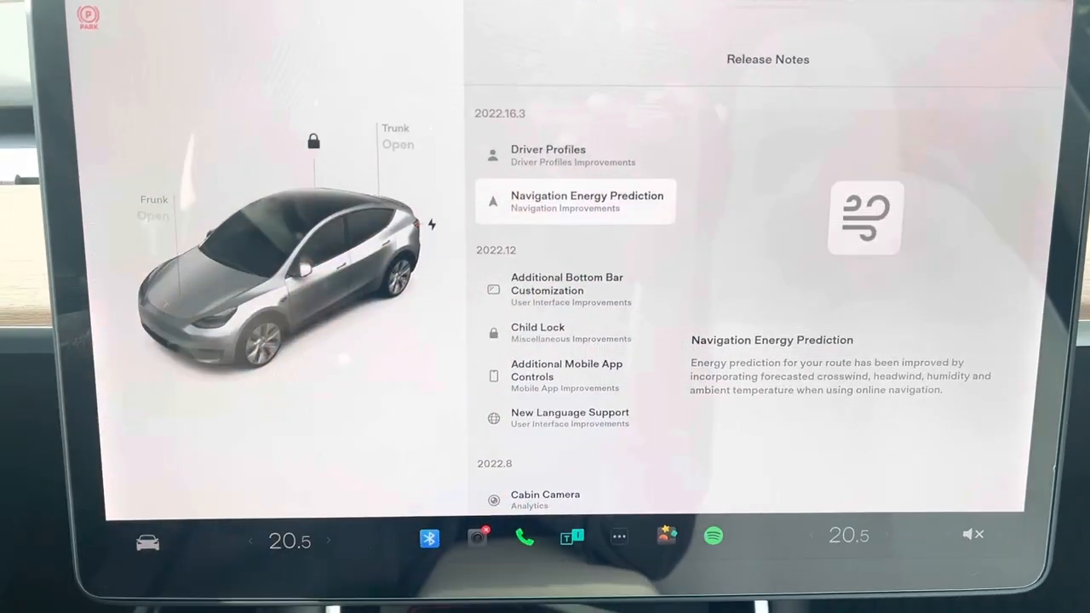